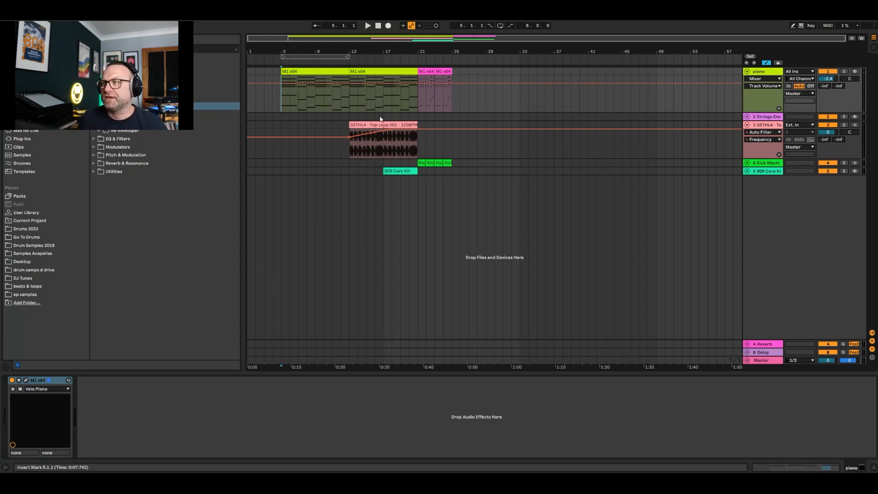
Solo the piano track, play it from bar 5 and set its volume to -2.8.
click(843, 72)
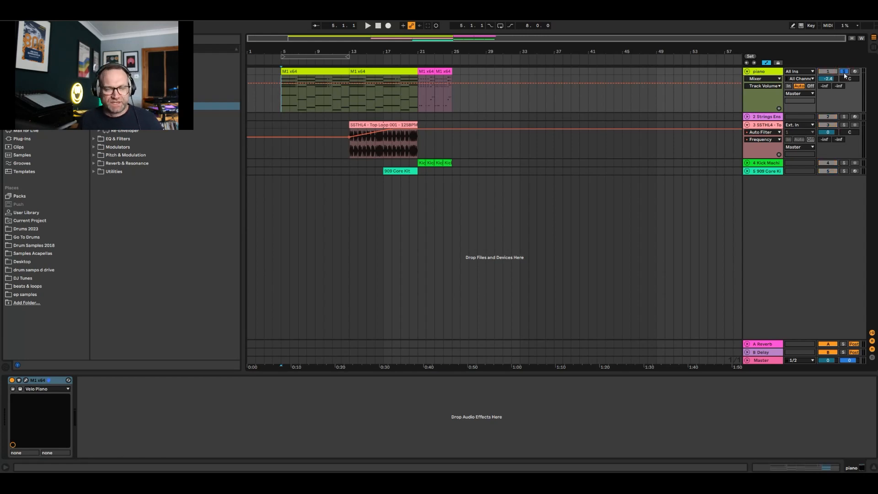
key(space)
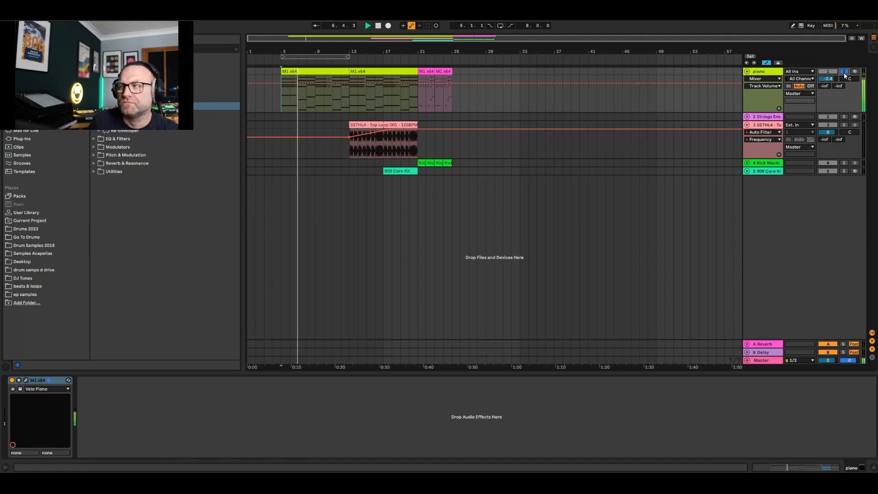
drag(834, 79, 833, 81)
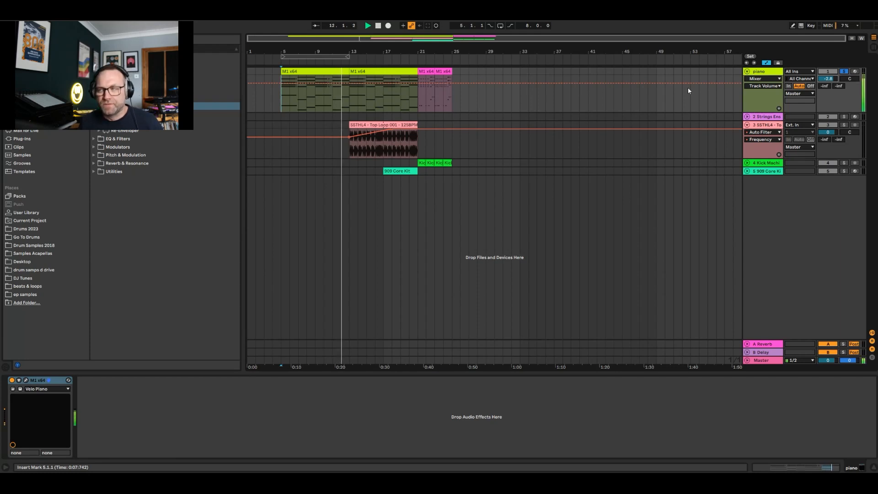
key(space)
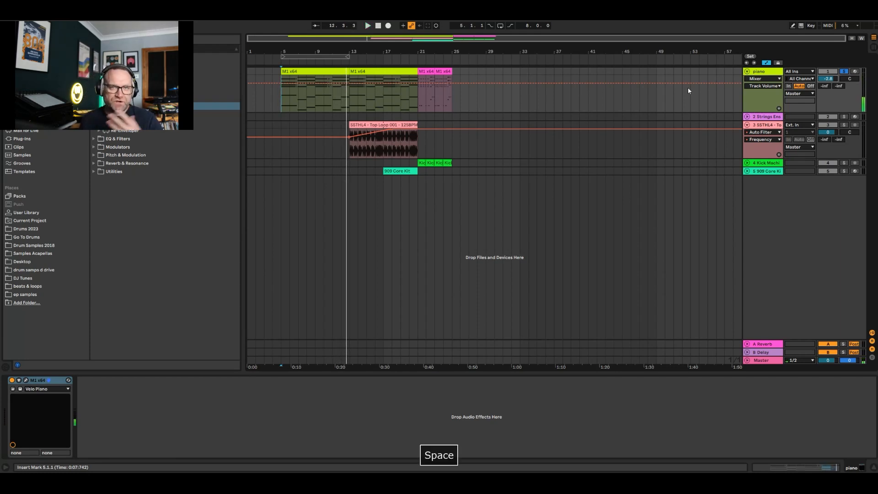
Look through the top loop, 909 Core Kit, kick and bar 21 piano clips in the arrangement.
click(375, 124)
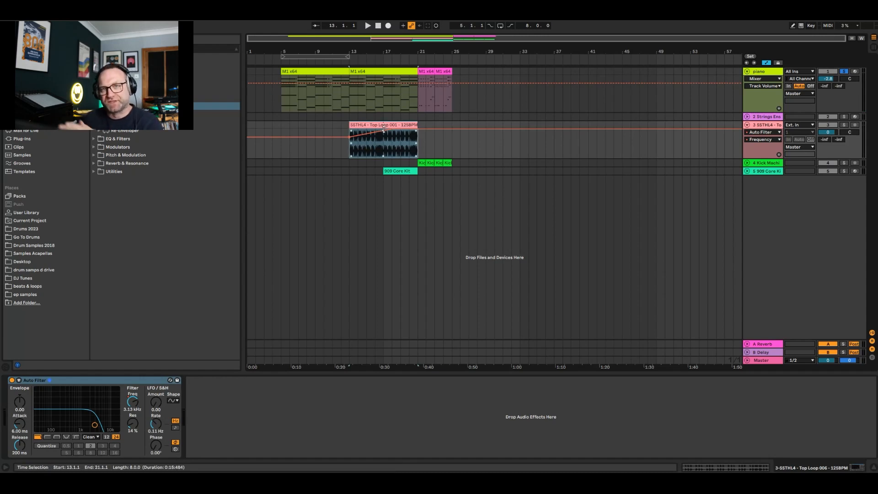
click(395, 169)
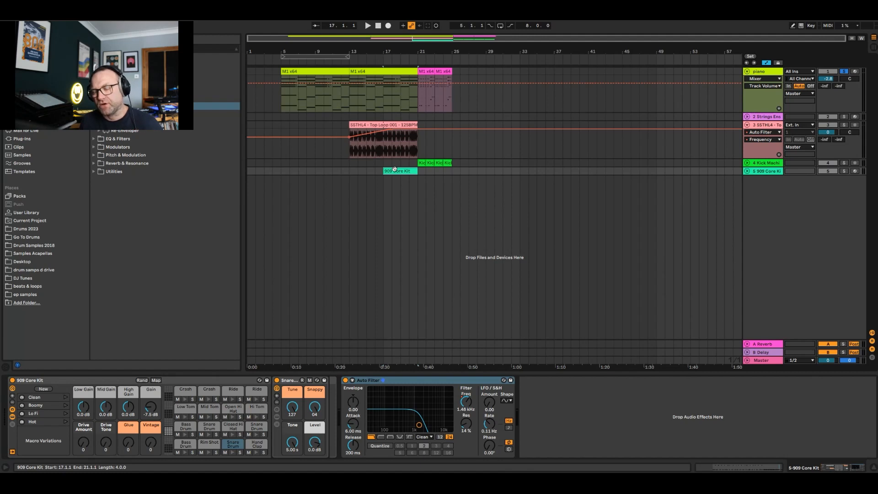
click(424, 166)
click(432, 74)
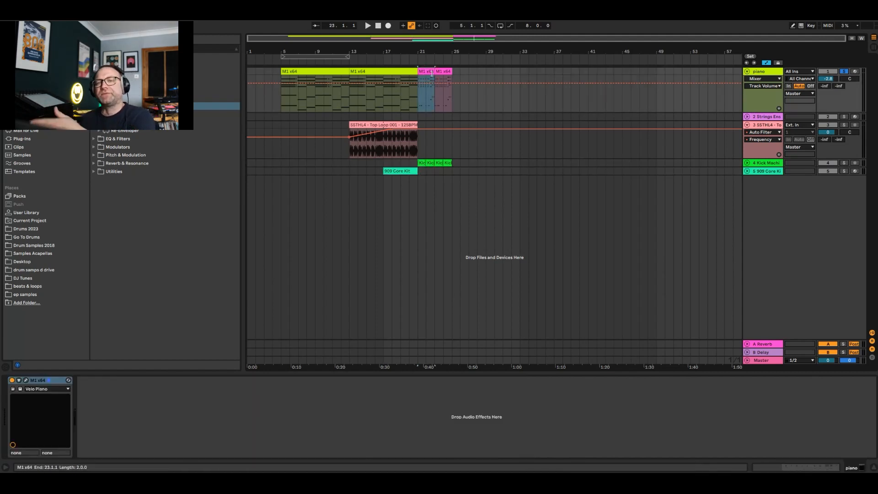
Unsolo the piano and audition the full arrangement from bar 11, folding the top loop track.
click(272, 95)
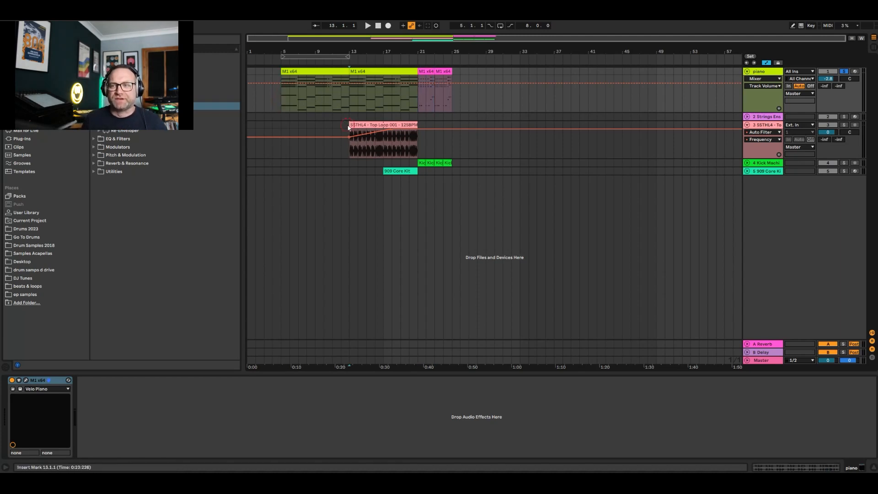
click(340, 126)
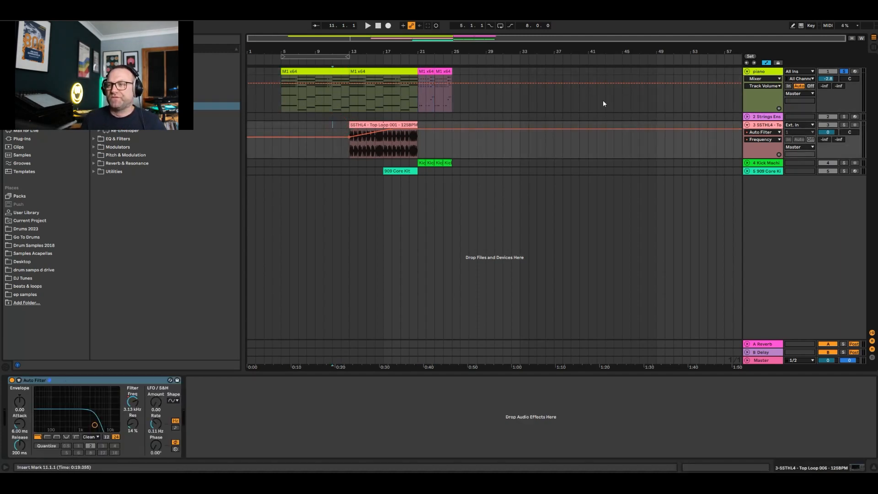
click(843, 72)
key(space)
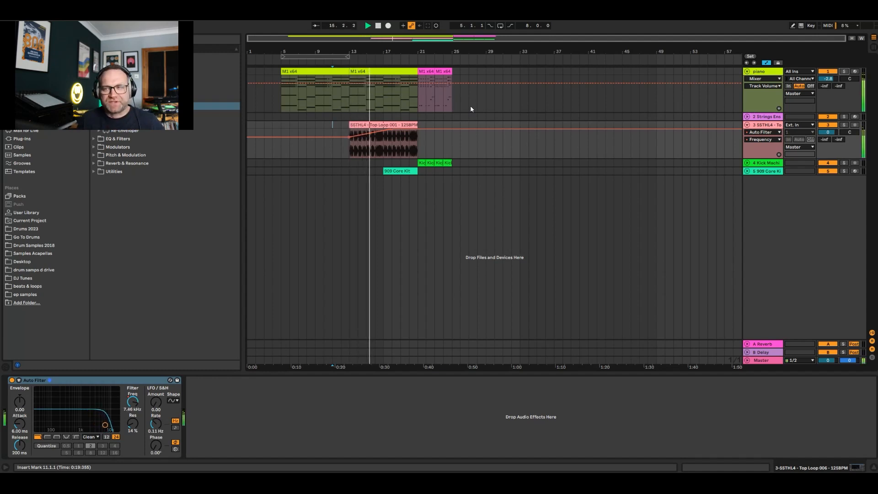
click(747, 171)
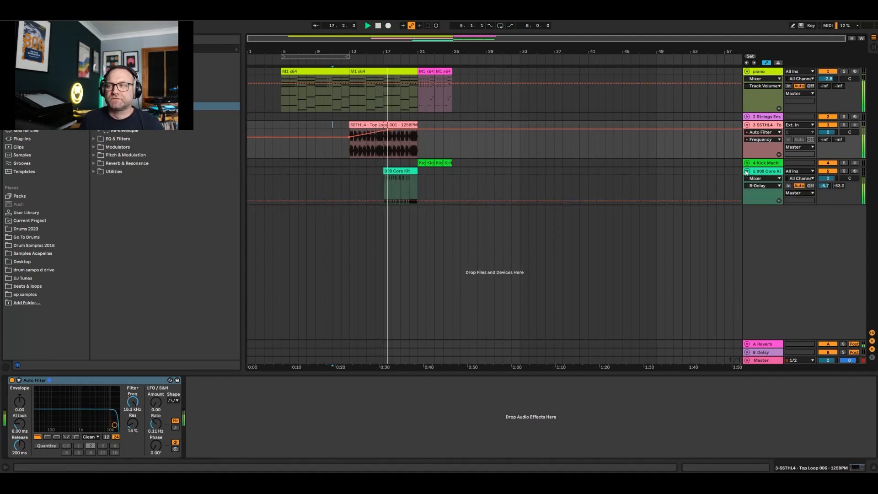
click(747, 171)
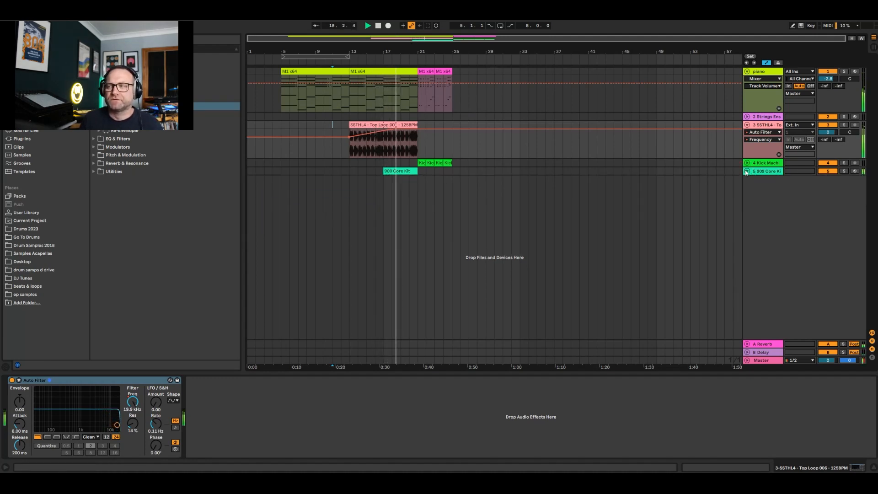
click(746, 125)
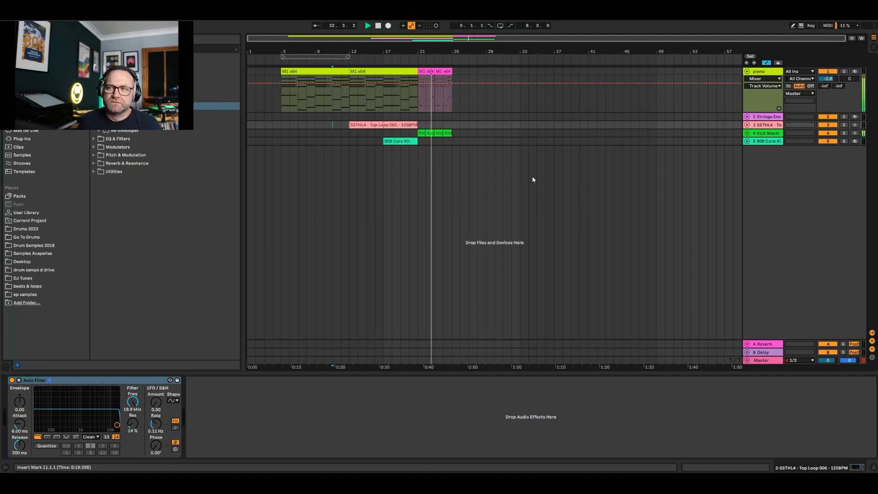
key(space)
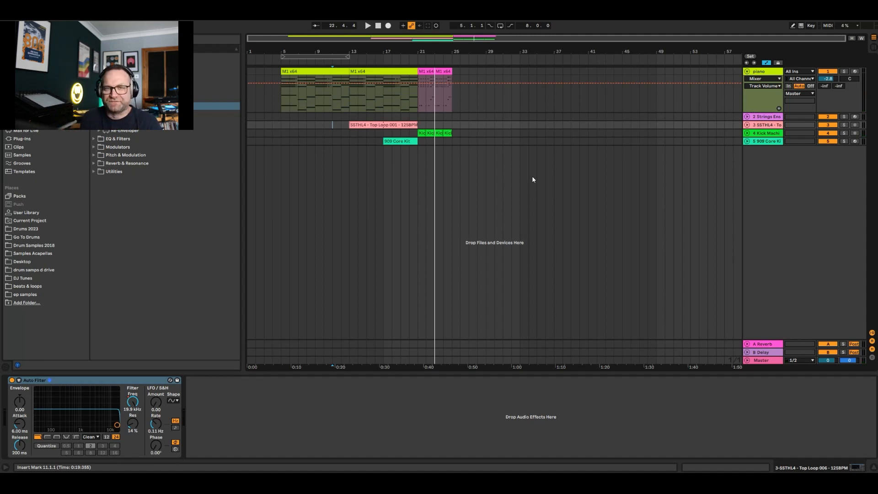
Inspect the notes of the first piano clip, arm the piano track and place the insert marker at bar 5.
click(766, 74)
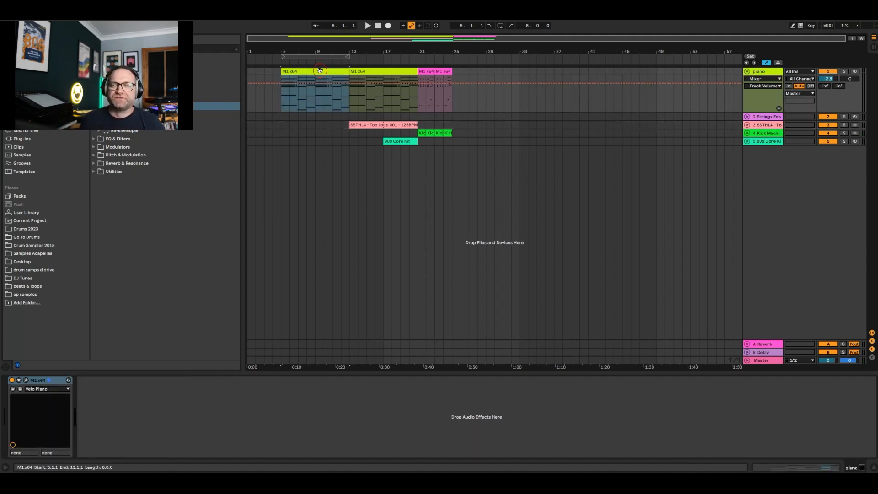
double_click(328, 71)
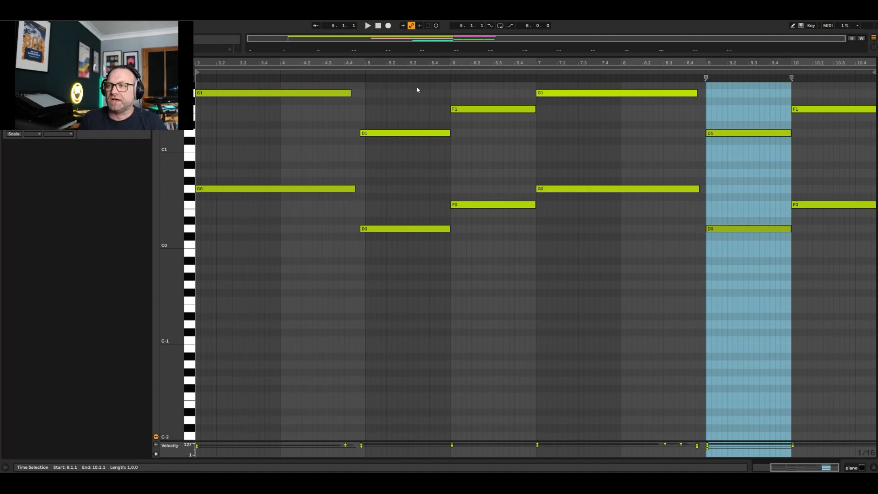
key(ctrl+alt+e)
click(854, 72)
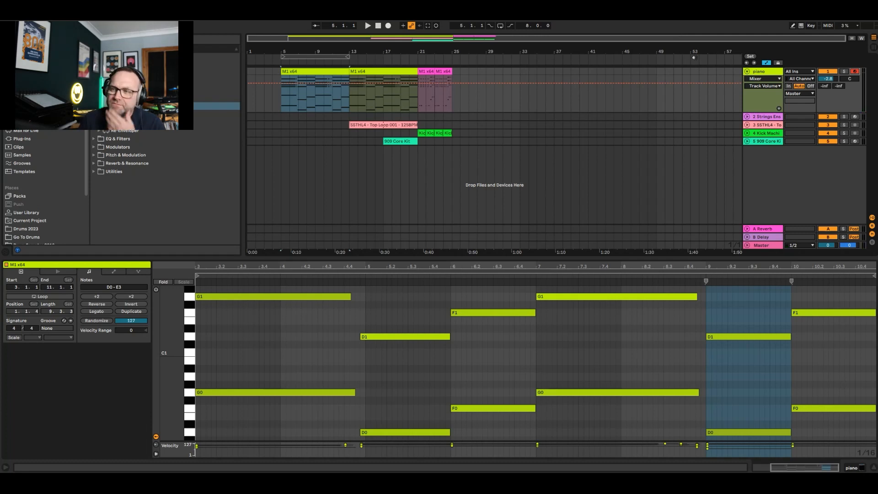
click(279, 113)
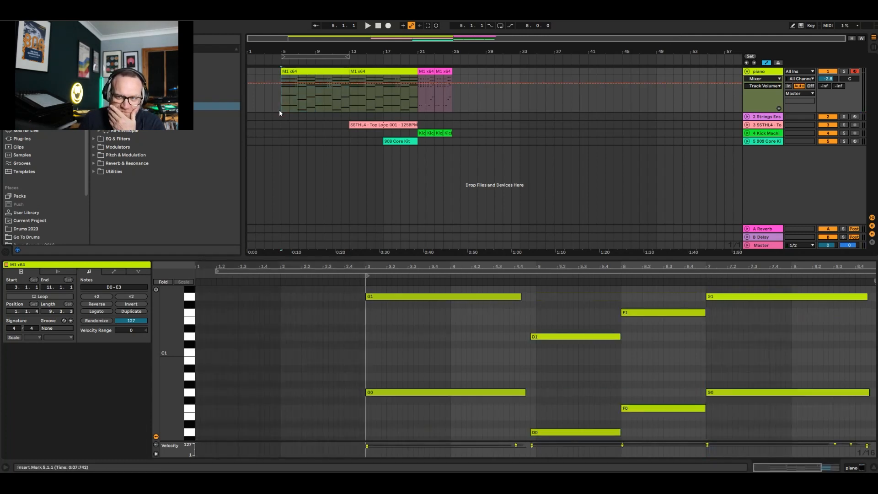
Show the installed Packs and copy the first piano clip onto the Strings Ensemble track at bar 5.
click(773, 117)
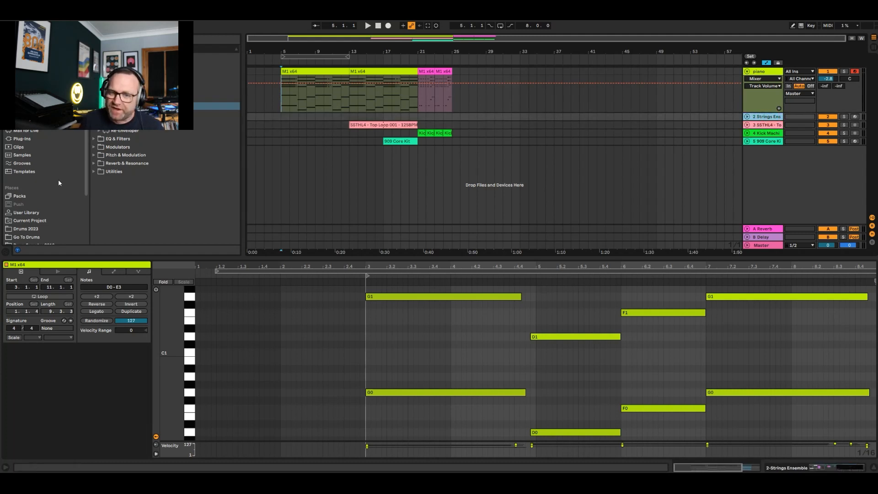
click(20, 197)
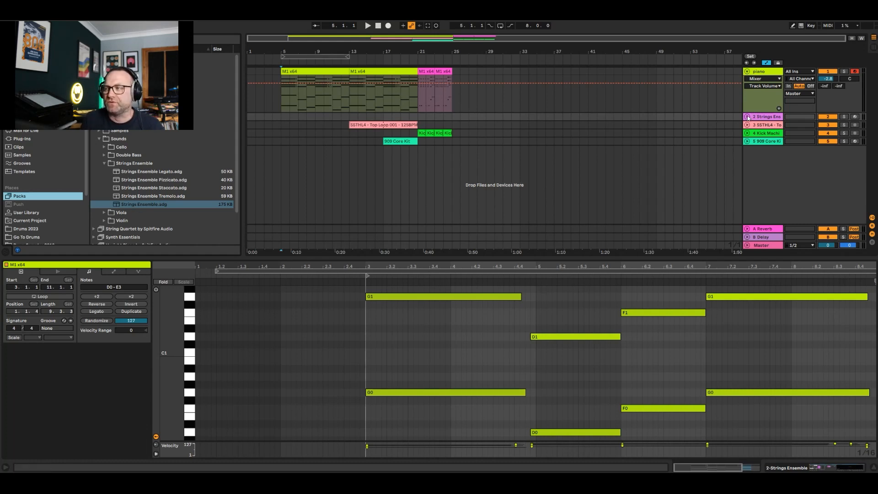
click(763, 118)
drag(315, 70, 315, 118)
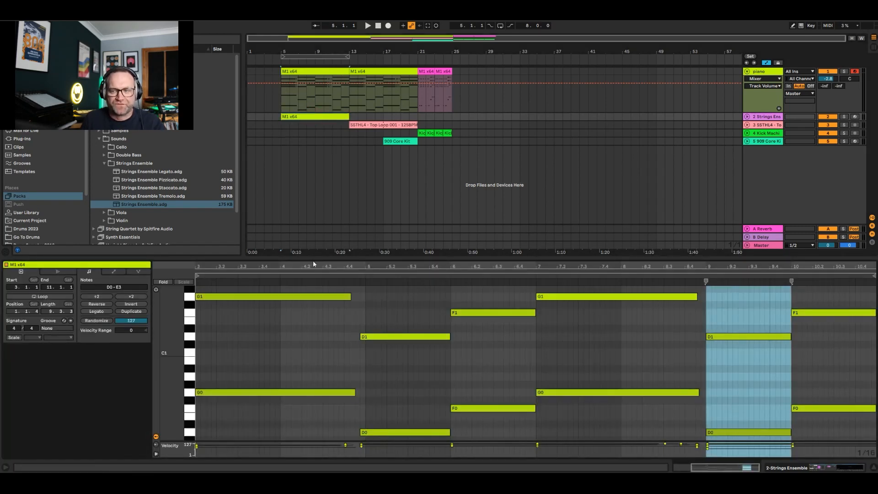
Enlarge the strings clip's note editor and delete the short chord repeat at the end of its bar 4.
drag(314, 258, 324, 73)
drag(163, 269, 141, 271)
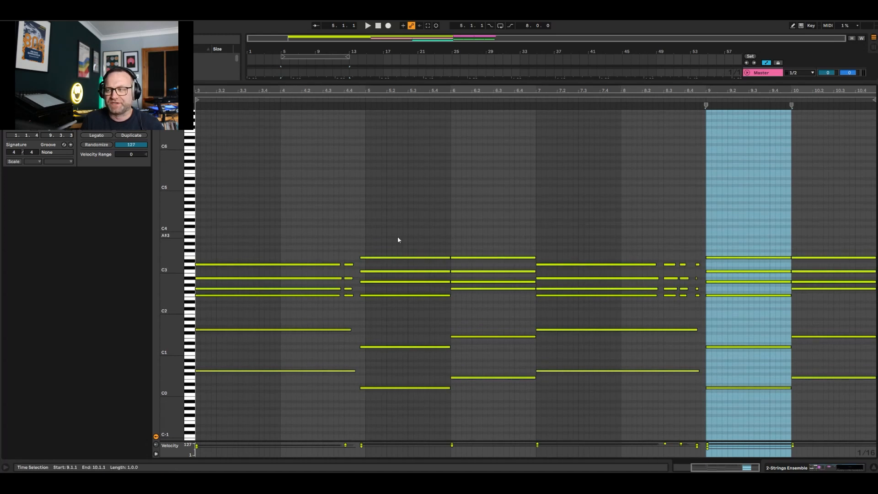
drag(348, 307, 349, 262)
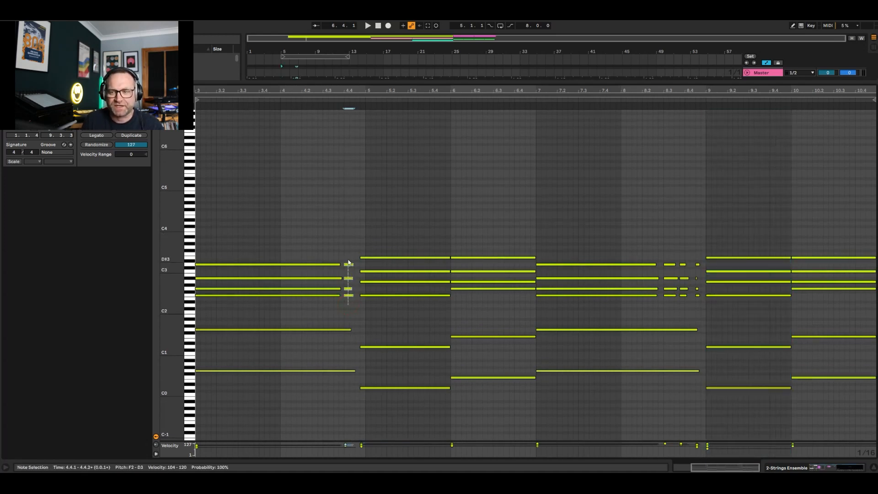
key(Delete)
Lengthen the strings clip's opening chord and G bass notes so they reach the following chord.
drag(300, 311, 361, 265)
click(330, 386)
drag(330, 386, 362, 329)
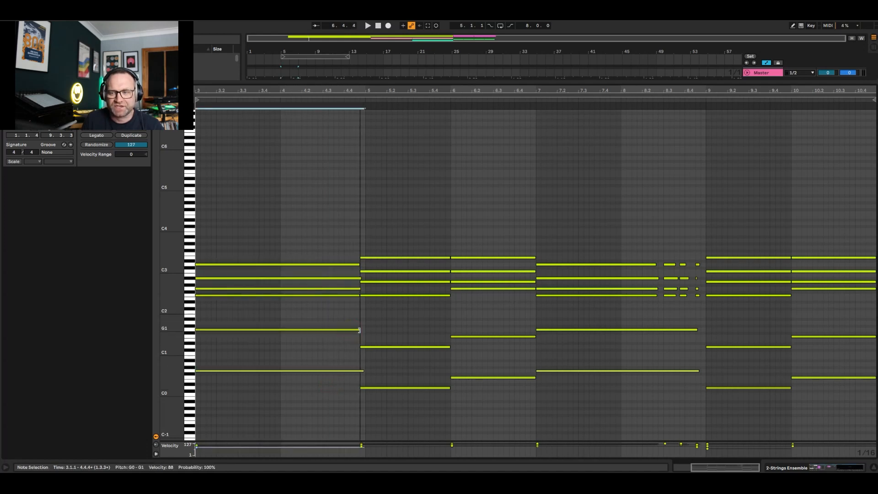
click(417, 363)
Delete the short chord repeats late in clip bar 8 and apply Legato to the upper chord notes starting at bar 7.
drag(668, 307, 700, 254)
key(Delete)
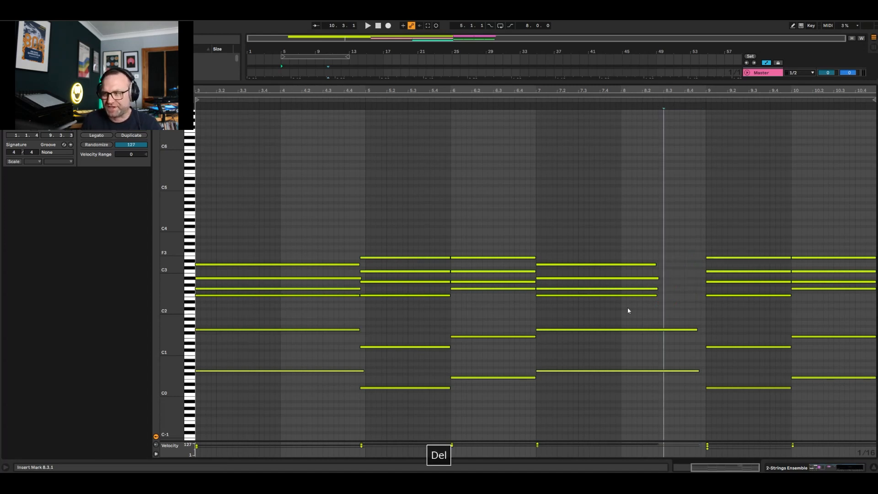
drag(634, 240, 608, 306)
click(101, 136)
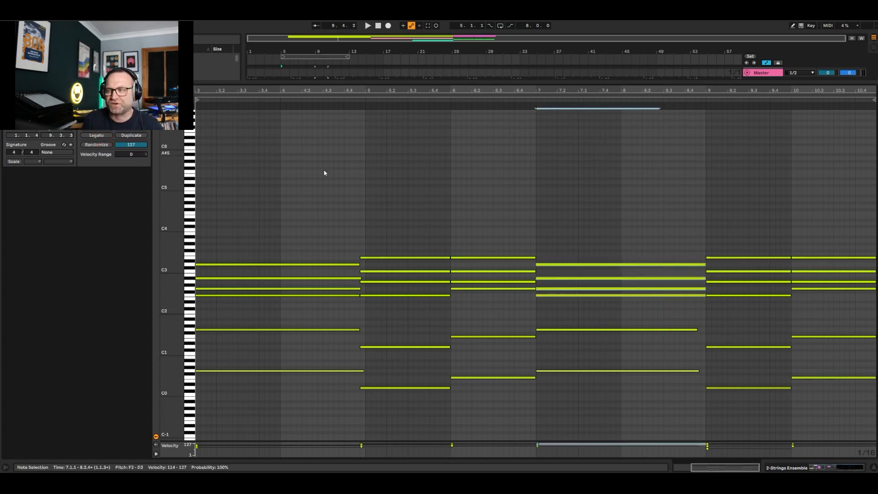
Apply Legato to the two G bass notes starting at clip bar 7 and return to the arrangement.
drag(771, 90, 772, 86)
drag(684, 386, 673, 326)
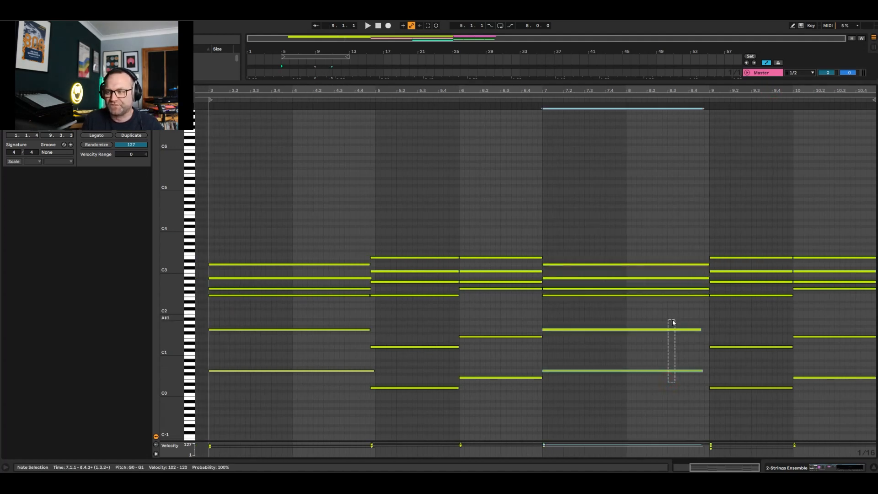
click(107, 136)
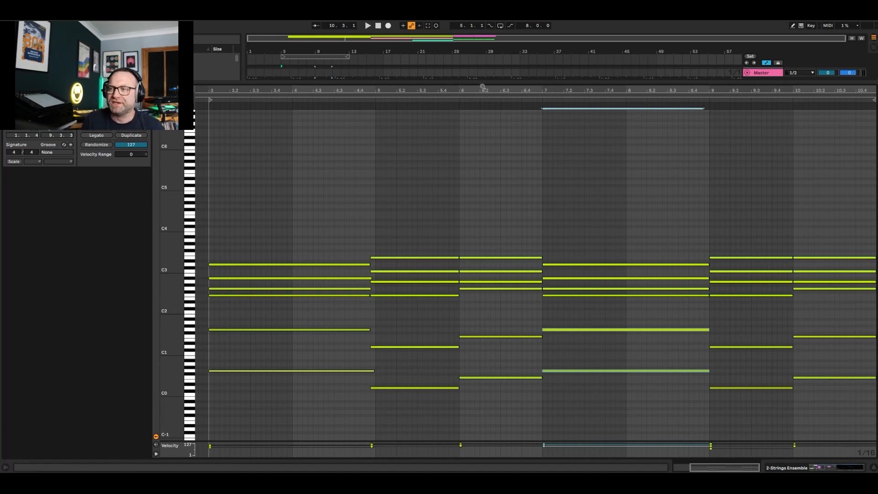
key(super+alt+e)
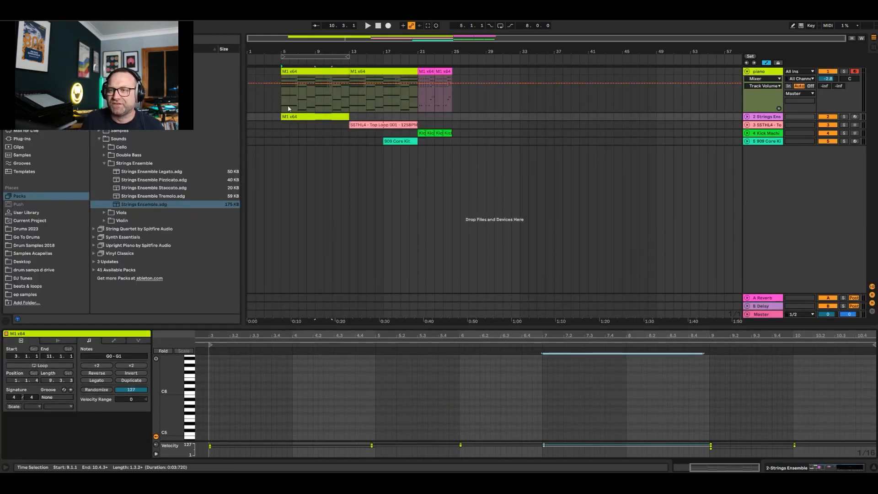
Play the strings together with the piano from bar 5.
click(307, 114)
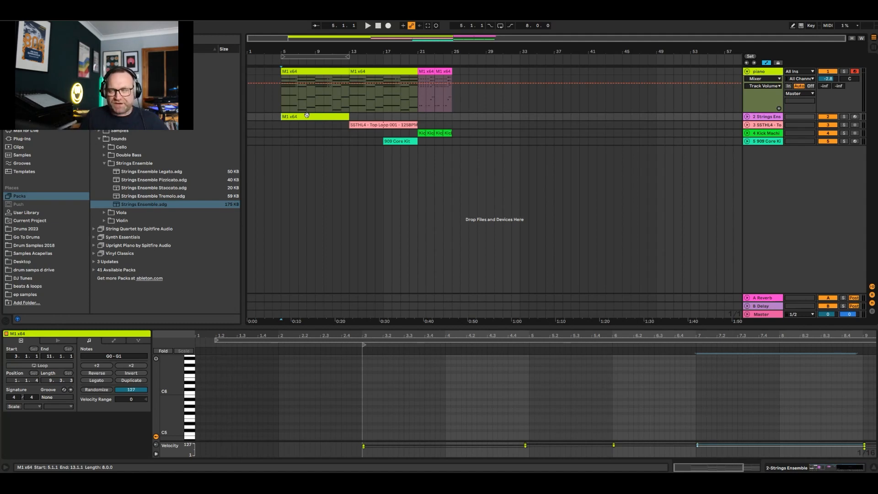
key(space)
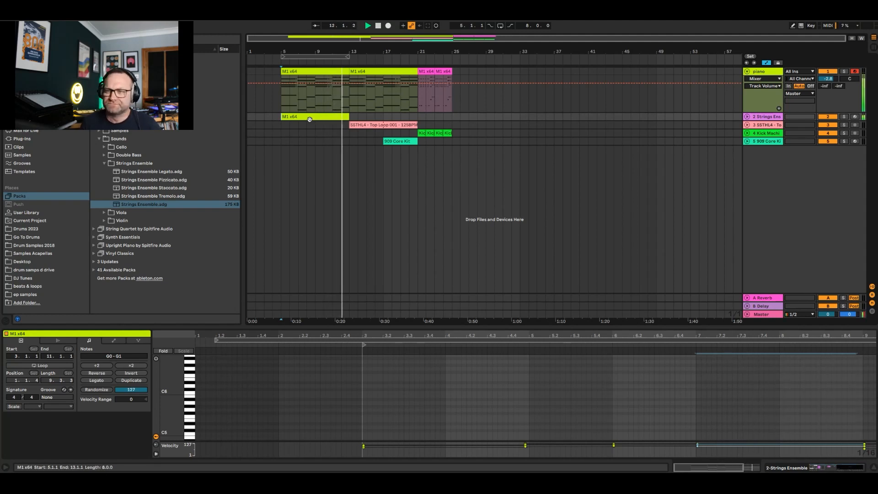
key(space)
Duplicate the strings clip from bar 5 to bar 13 and open the copy's notes in an enlarged editor.
drag(294, 117, 366, 119)
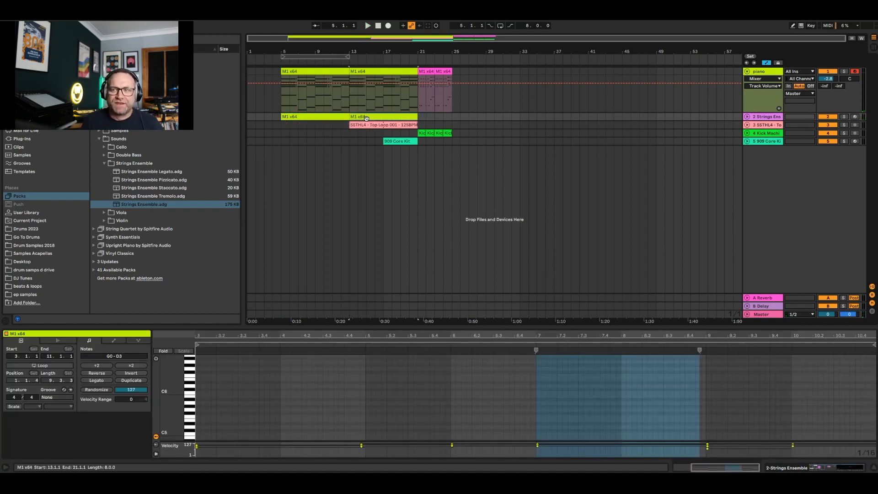
double_click(366, 118)
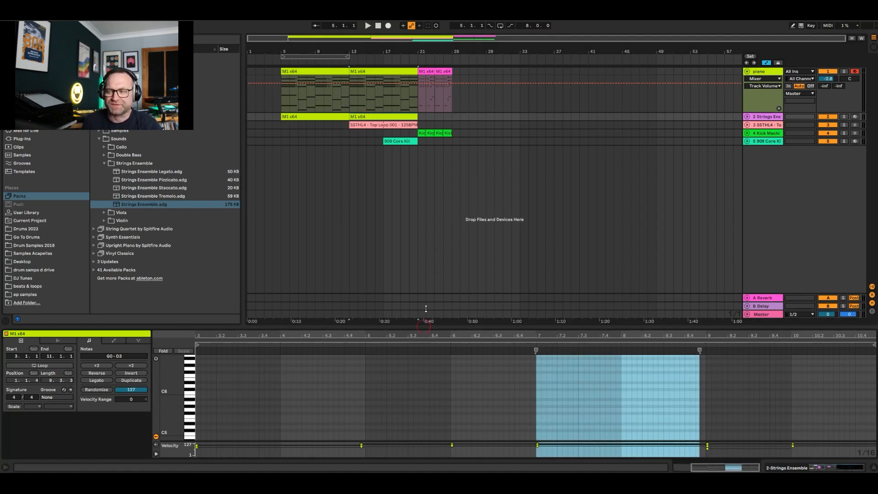
drag(426, 309, 425, 153)
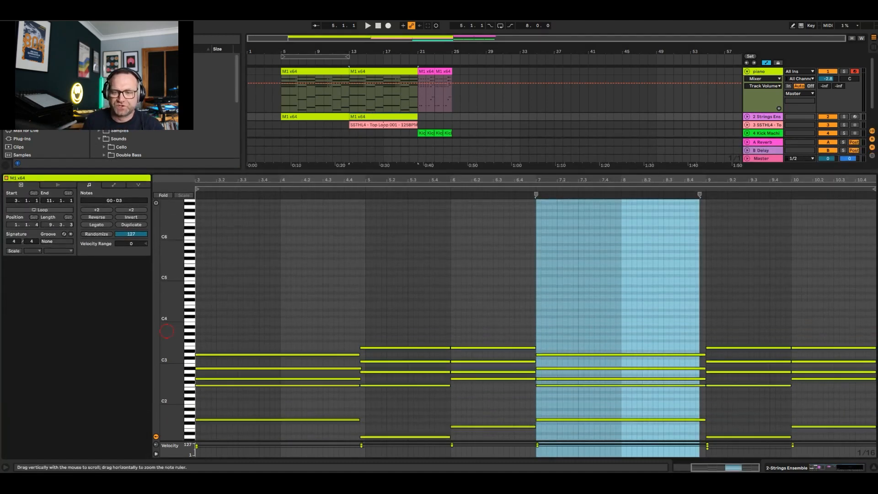
drag(166, 329, 147, 330)
Transpose all notes in the copied strings clip up one octave and audition the result from bar 13.
click(215, 413)
key(ctrl+a)
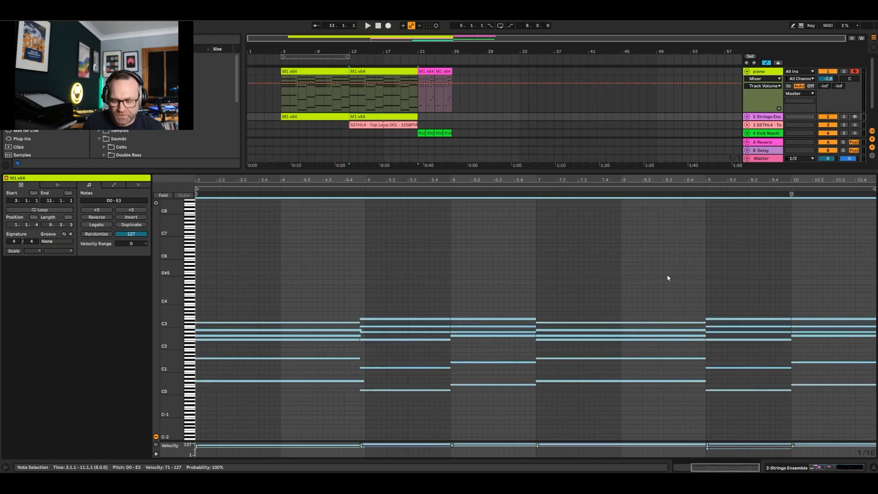
key(Up)
key(Up)
key(Up)
key(Up)
key(Up)
key(Up)
key(Up)
key(Up)
key(Up)
key(Up)
key(Up)
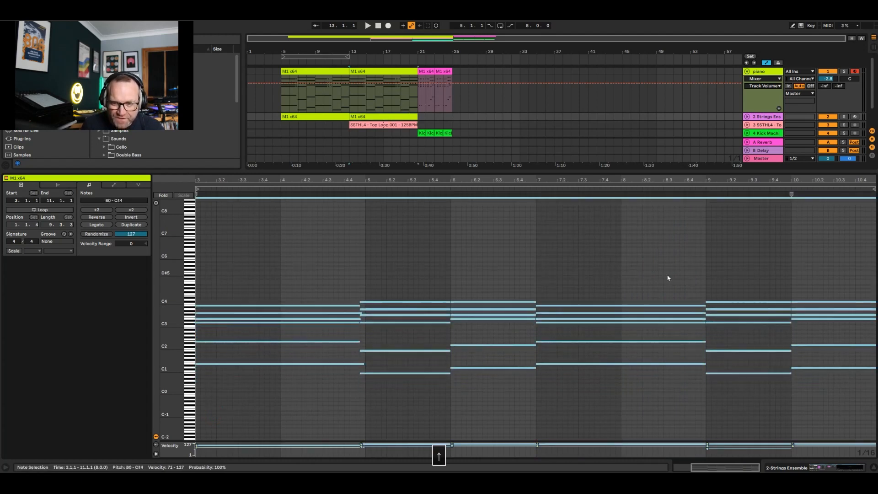
key(Up)
key(space)
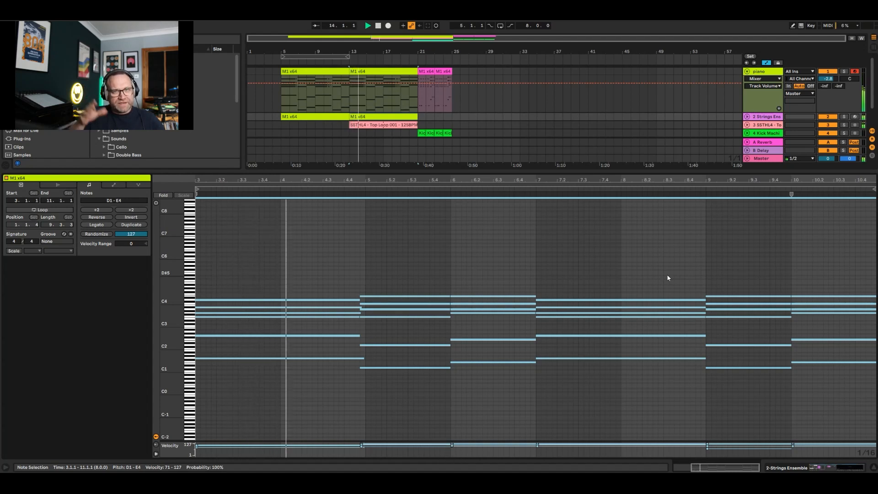
key(space)
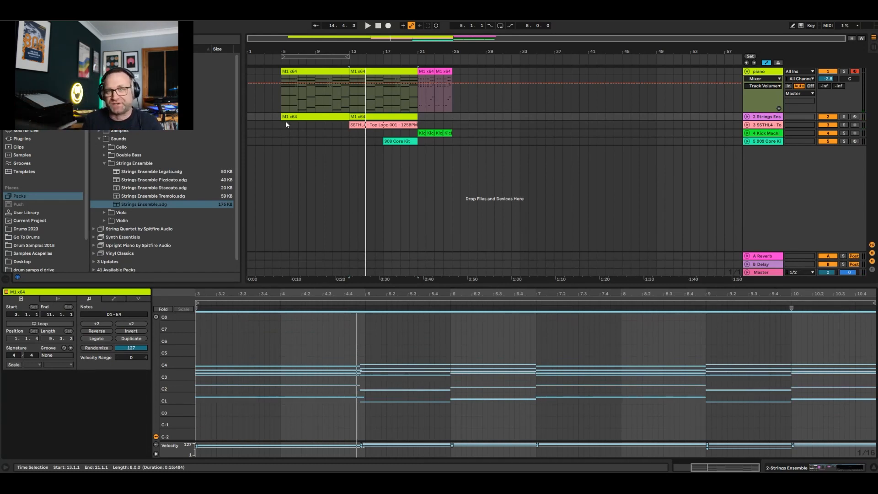
Collapse the piano track and play the arrangement from bar 5.
click(277, 117)
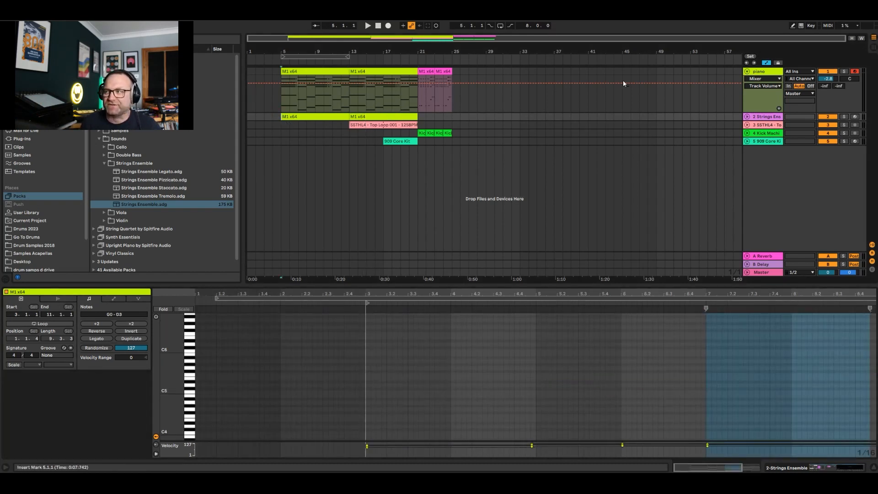
click(746, 72)
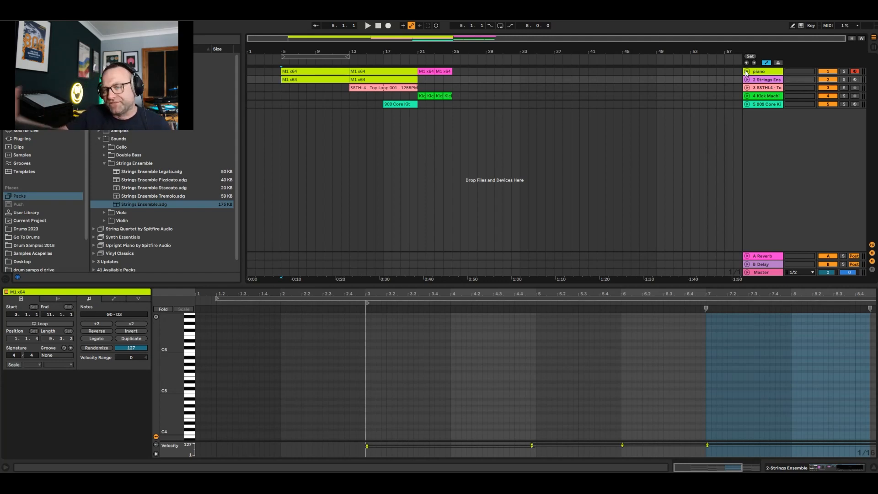
key(space)
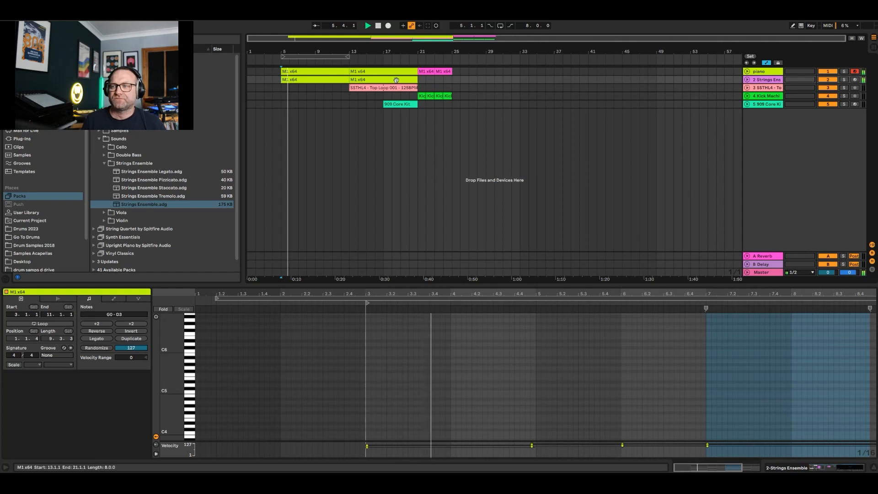
Recolour the octave-up strings clip at bar 13 teal and deselect it.
right_click(396, 80)
click(446, 221)
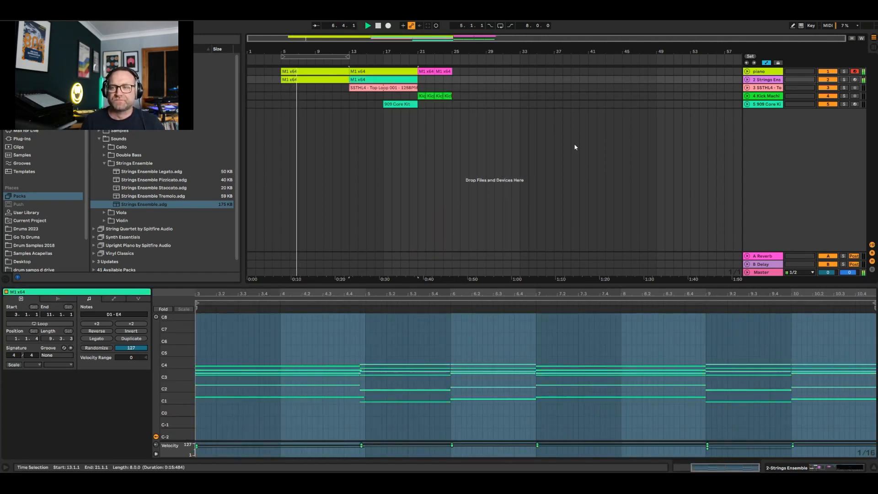
click(574, 146)
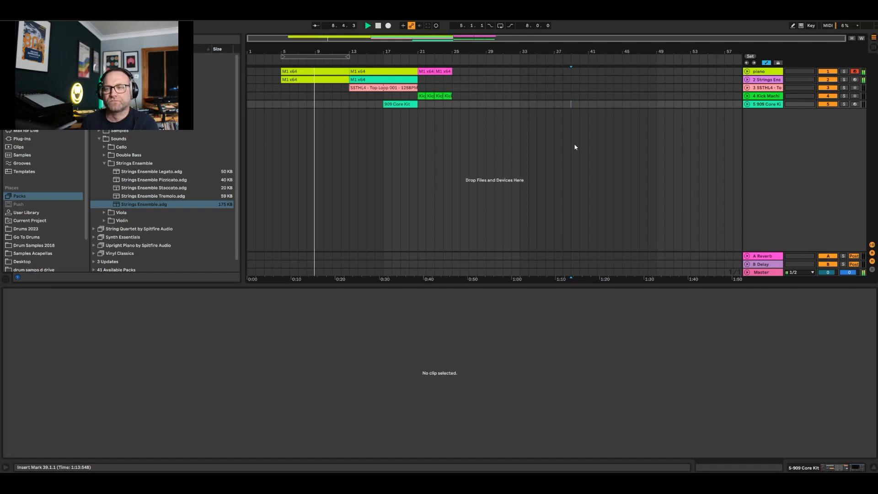
Set the piano track's volume to -3.8 dB and collapse the track again.
drag(777, 75, 777, 105)
click(826, 79)
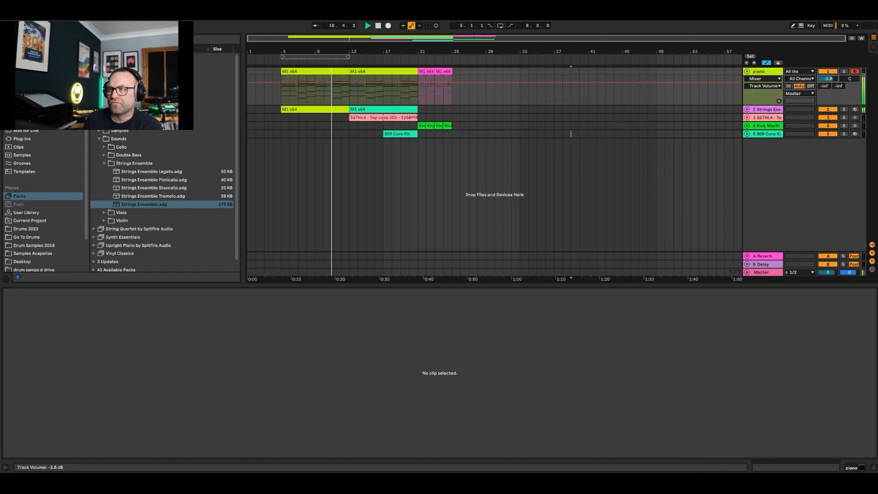
click(747, 71)
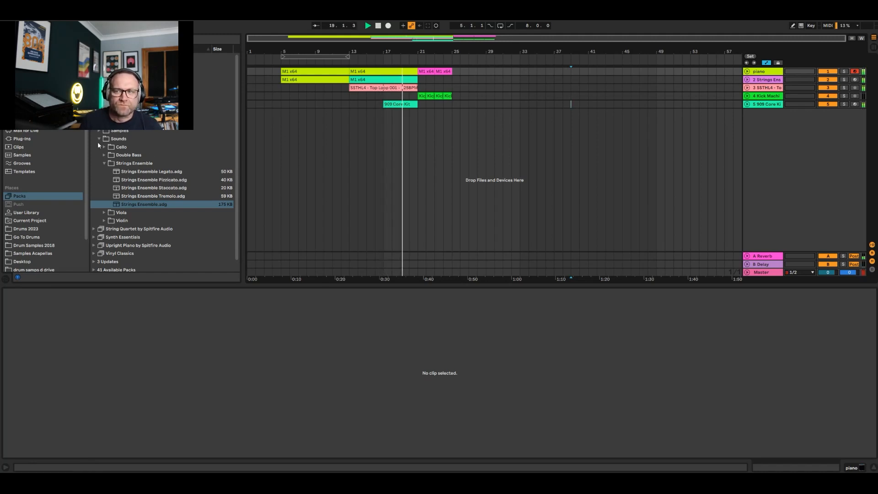
Delete the last kick clip, in bar 24, and stop playback.
click(417, 122)
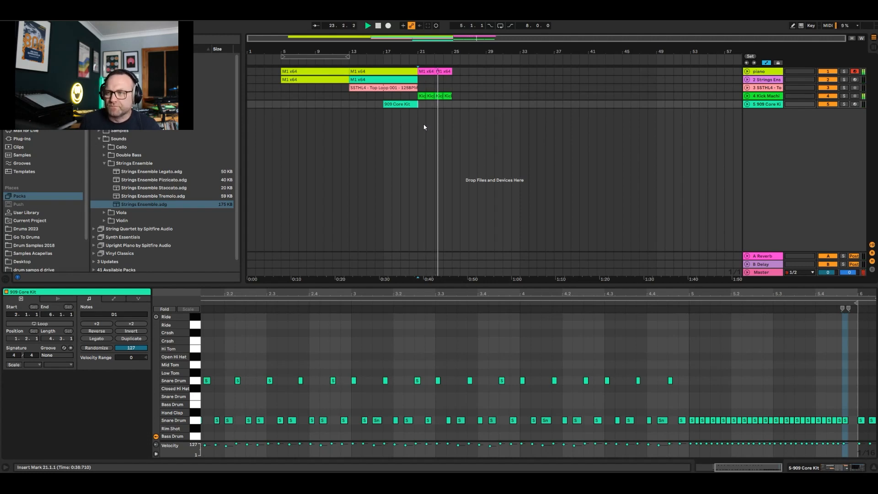
click(448, 96)
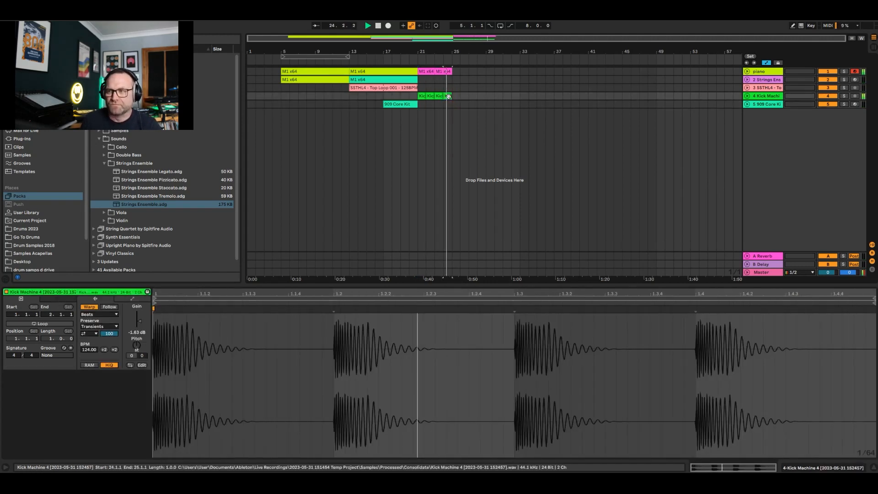
key(Delete)
key(space)
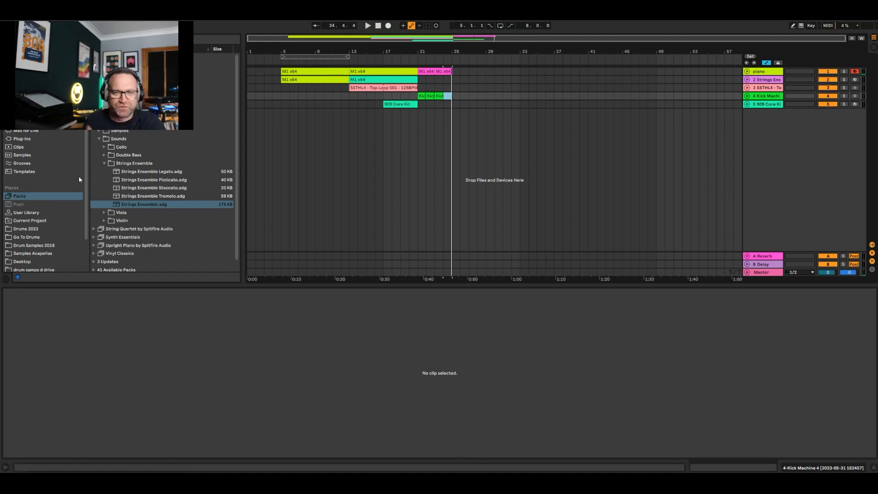
Search the sample library for impact sounds and preview the results down to Impact Layered Reversed.
click(21, 155)
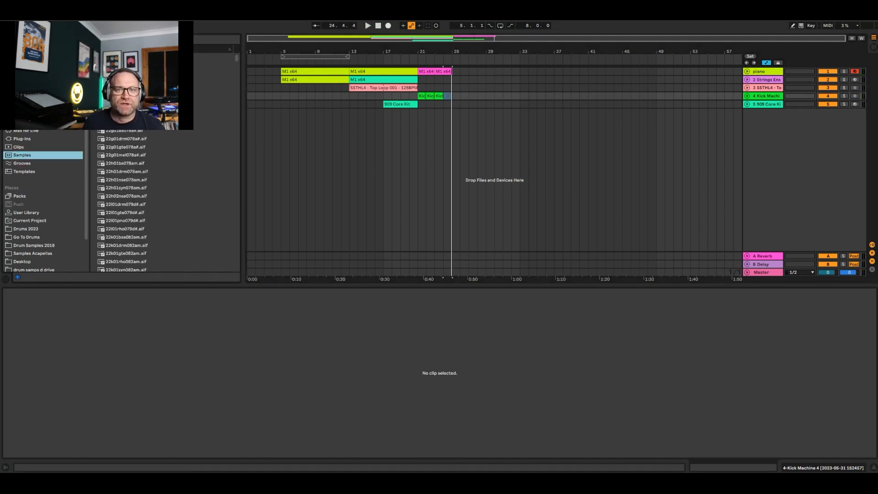
text(mpac)
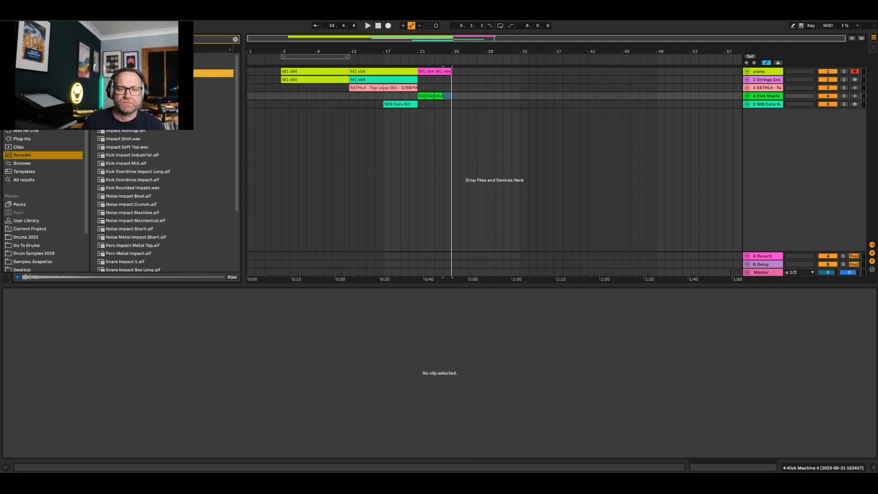
key(Down)
key(Down)
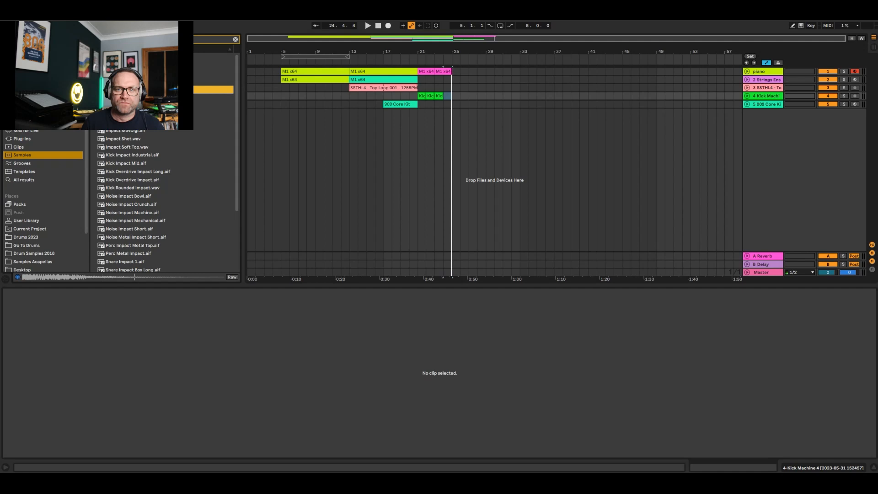
key(Down)
key(space)
Place Impact Layered Reversed on a new track at bar 20, duplicate it to bar 21 and reverse the duplicate.
drag(215, 97, 413, 112)
key(ctrl+d)
right_click(421, 112)
click(461, 253)
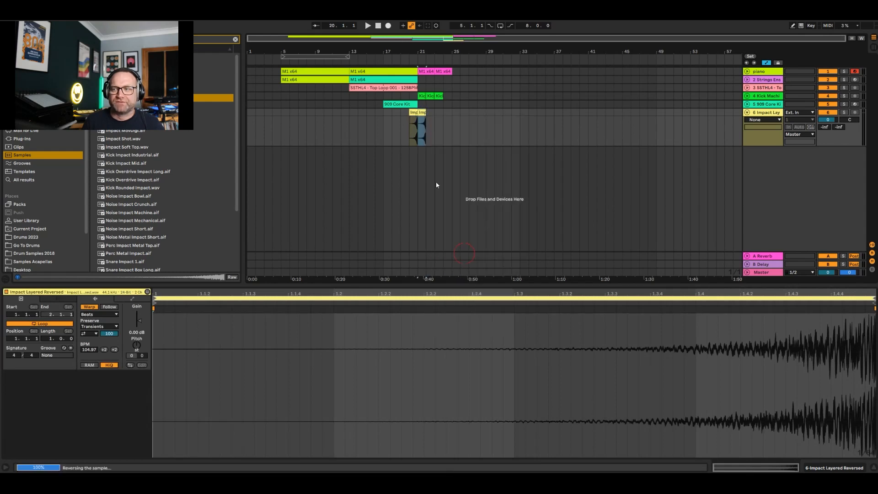
Set the impact track's volume to about -3.8 dB and its Reverb send to about -5.3 dB, checking the transition from bar 17.
drag(828, 119, 828, 121)
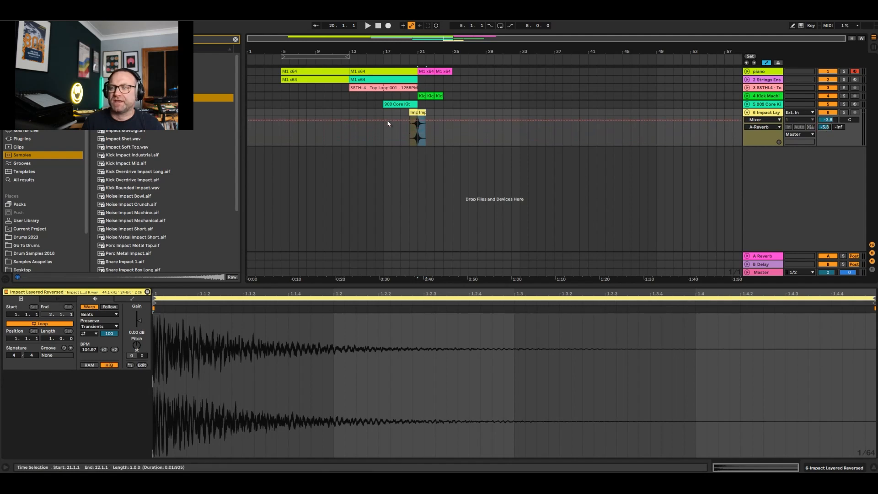
click(388, 139)
key(space)
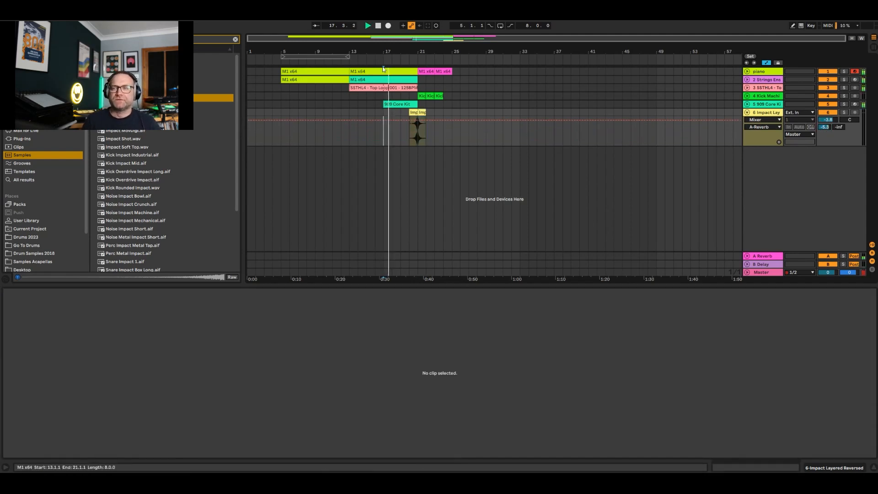
drag(431, 48, 438, 67)
click(831, 122)
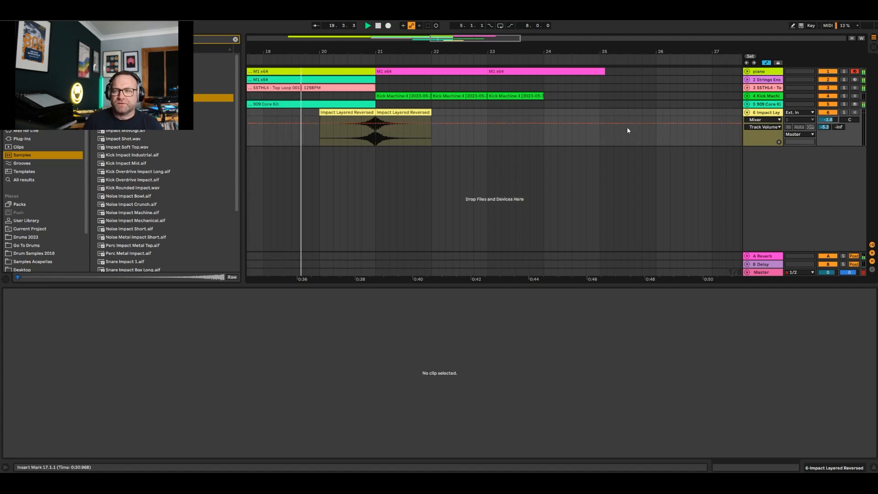